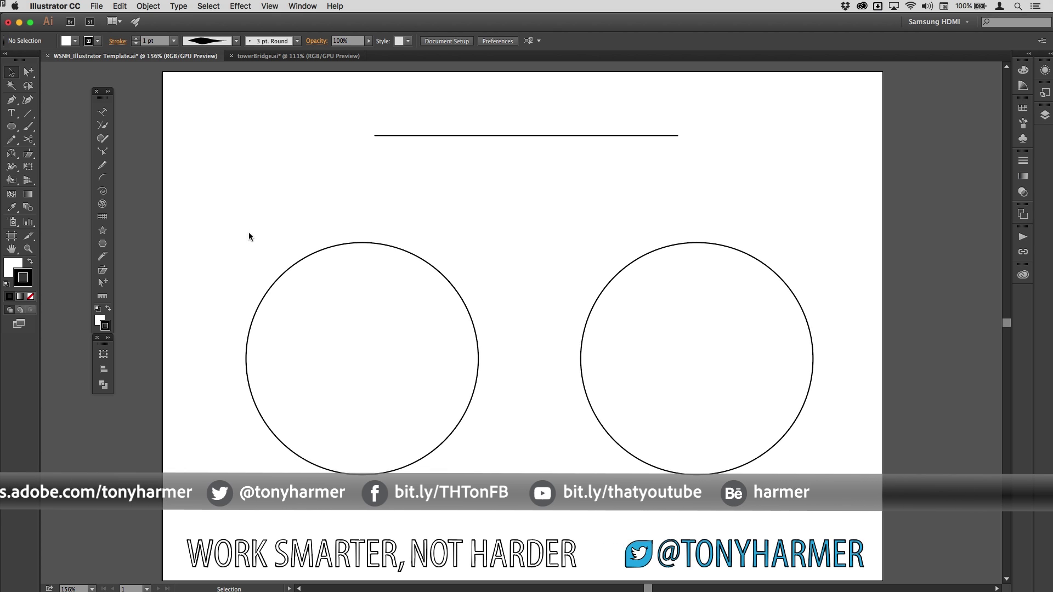
Give the top line a 100 pt stroke weight so it becomes a wide black bar.
{"action": "left_click", "coordinate": [478, 134]}
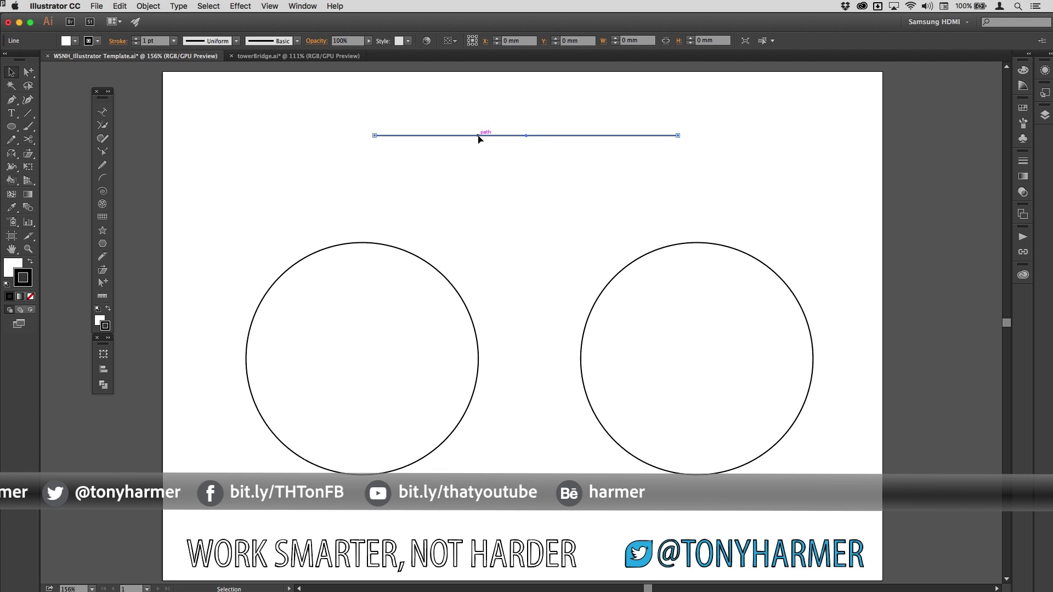
{"action": "left_click", "coordinate": [173, 40]}
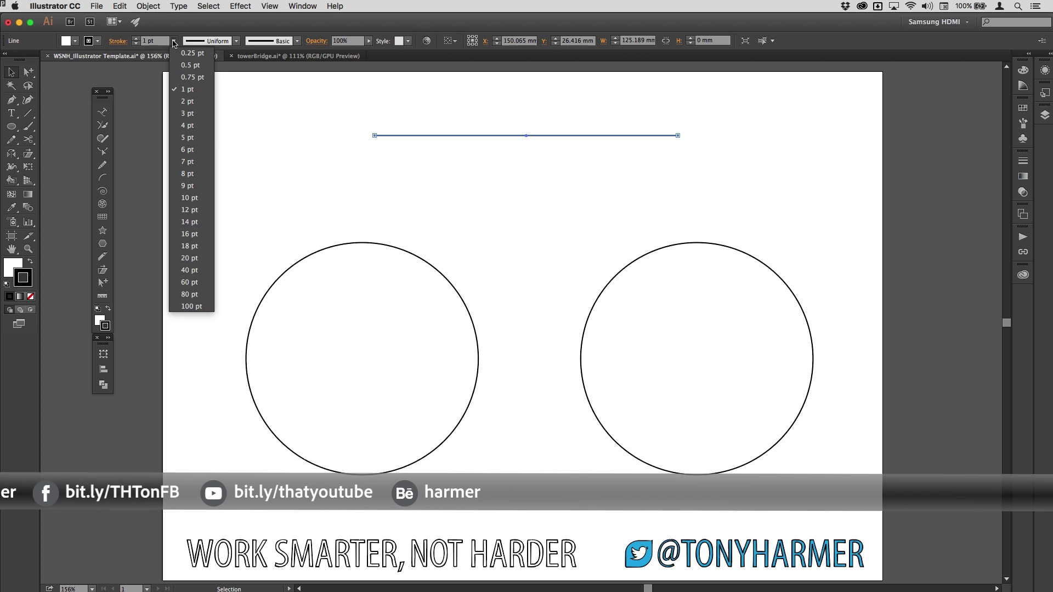
{"action": "left_click", "coordinate": [191, 307]}
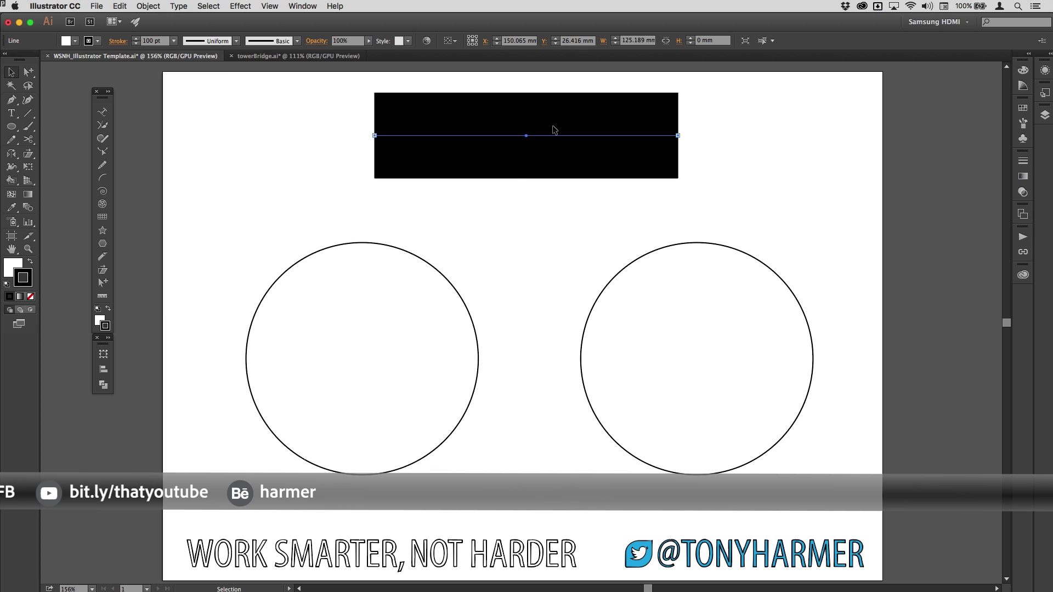
Zoom in and centre the thick bar in view, then switch to the Width tool.
{"action": "left_click_drag", "start_coordinate": [518, 108], "coordinate": [531, 172]}
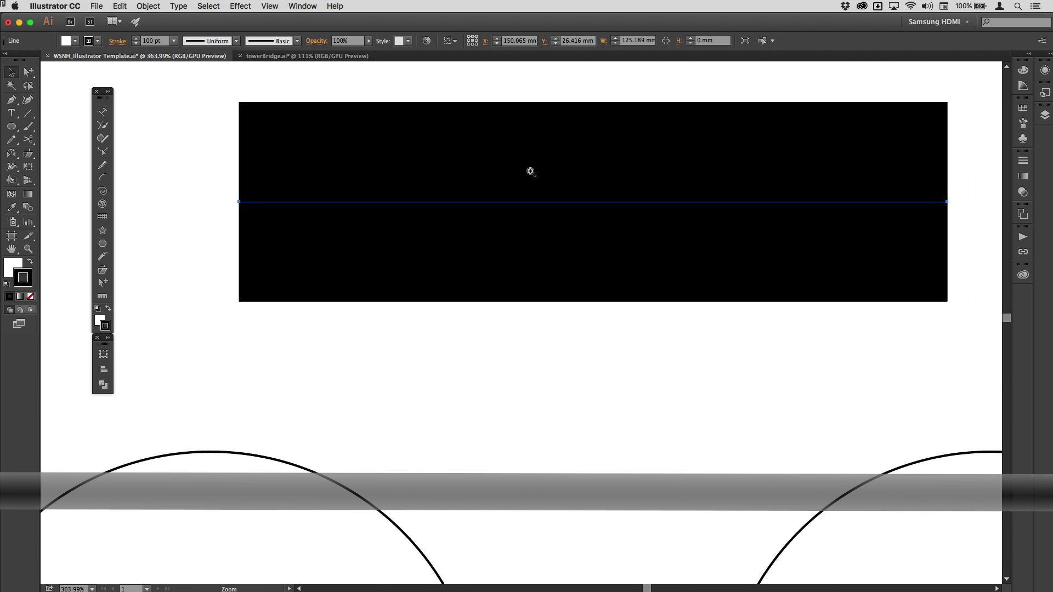
{"action": "key", "text": "space"}
{"action": "left_click_drag", "start_coordinate": [660, 154], "coordinate": [624, 226]}
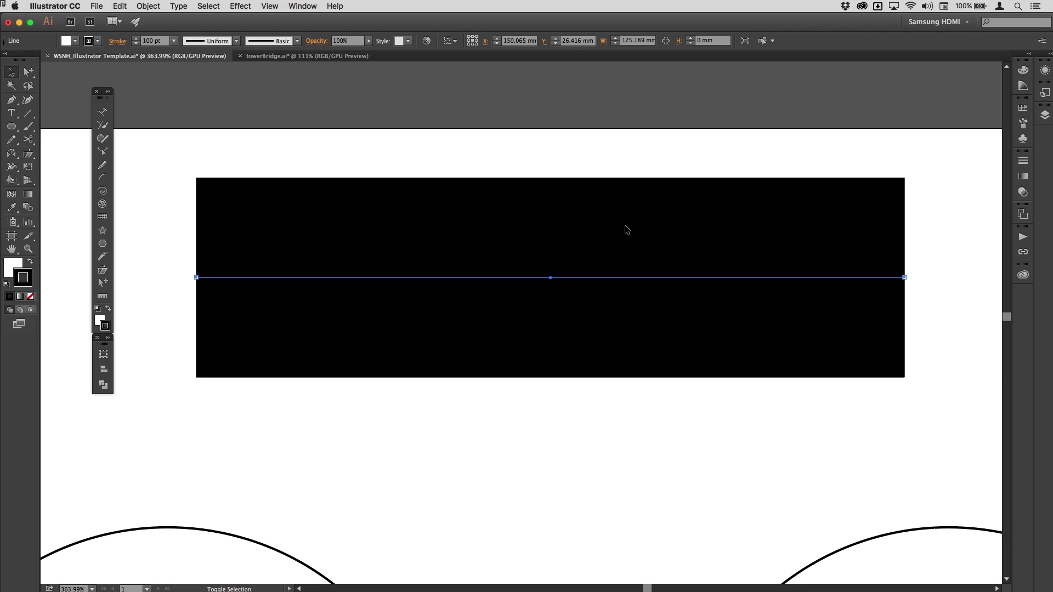
{"action": "key", "text": "shift+w"}
Pick the Width tool and add a width point near the bar's left end.
{"action": "left_click", "coordinate": [11, 169]}
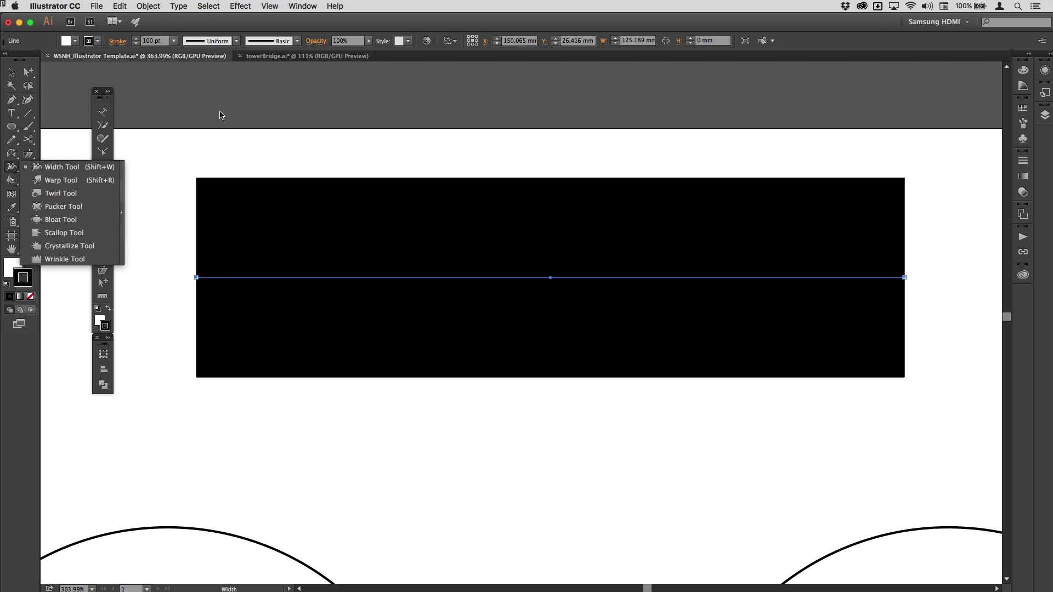
{"action": "left_click", "coordinate": [180, 127]}
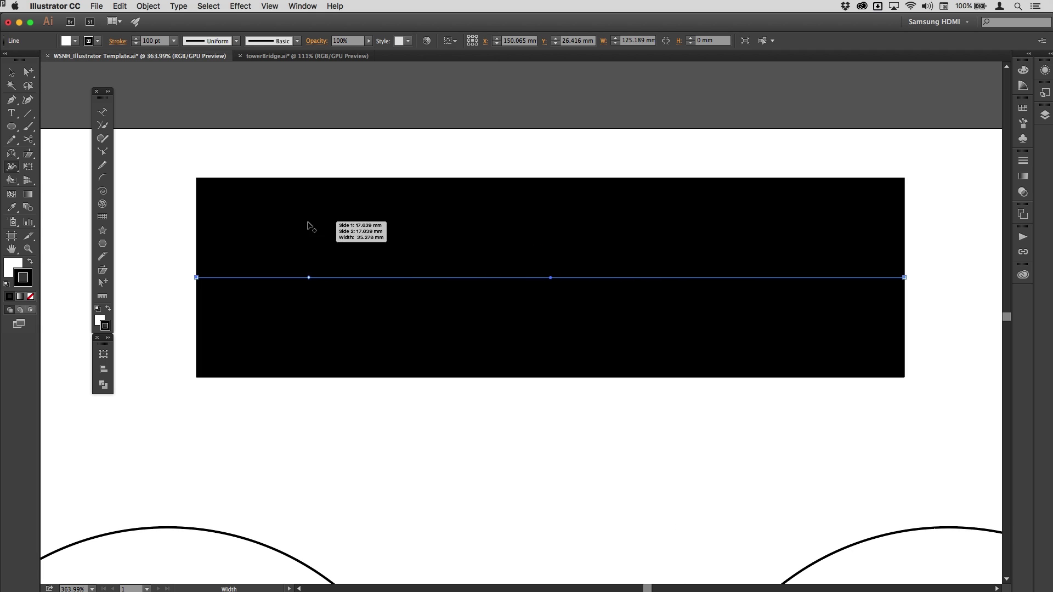
{"action": "left_click", "coordinate": [562, 236]}
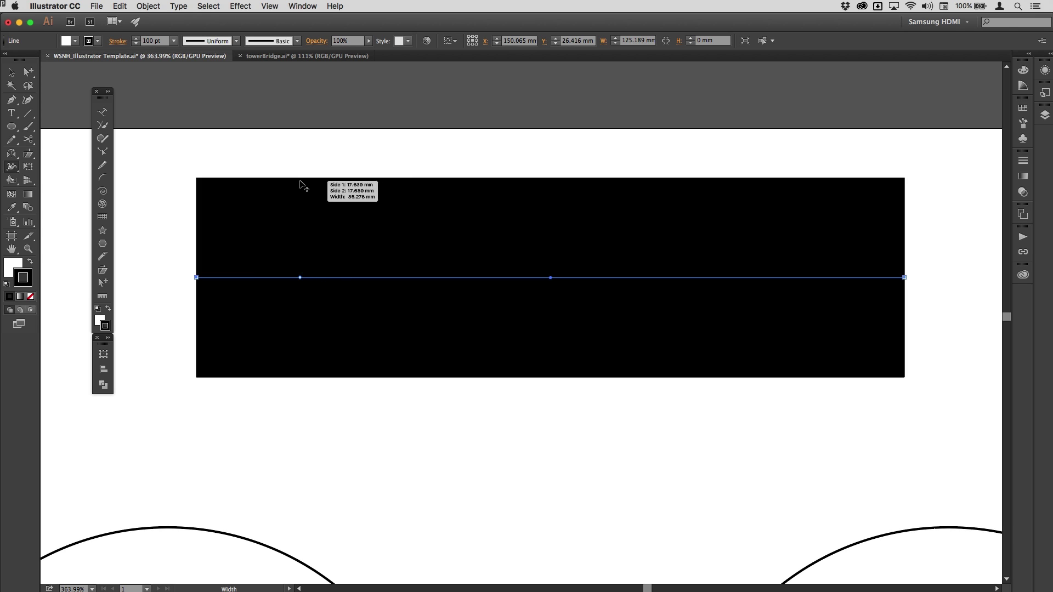
Narrow the bar near its left side, pinch it mid-length to a ~22.8 mm waist, and slide the pinch right.
{"action": "mouse_move", "coordinate": [300, 179]}
{"action": "left_mouse_down"}
{"action": "mouse_move", "coordinate": [306, 260]}
{"action": "mouse_move", "coordinate": [305, 150]}
{"action": "left_mouse_up"}
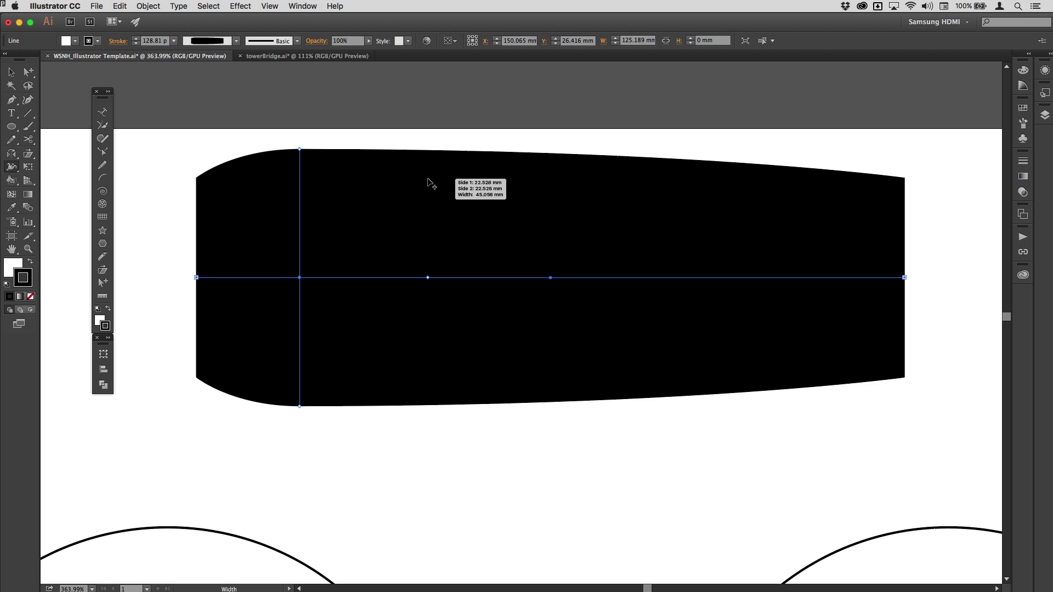
{"action": "left_click_drag", "start_coordinate": [428, 183], "coordinate": [429, 210]}
{"action": "left_click_drag", "start_coordinate": [488, 403], "coordinate": [491, 340]}
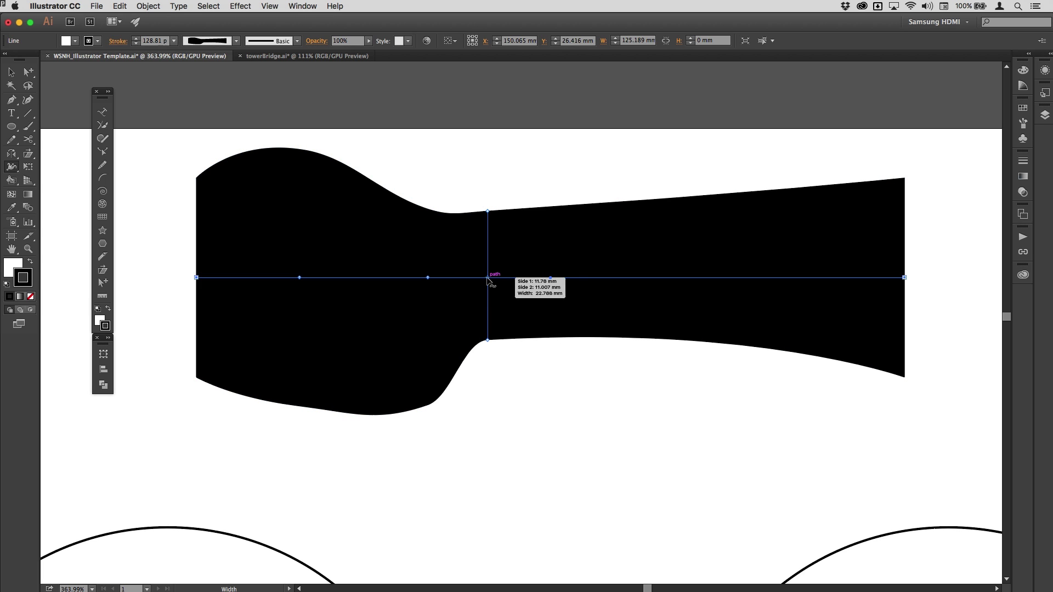
{"action": "left_click_drag", "start_coordinate": [488, 278], "coordinate": [637, 281]}
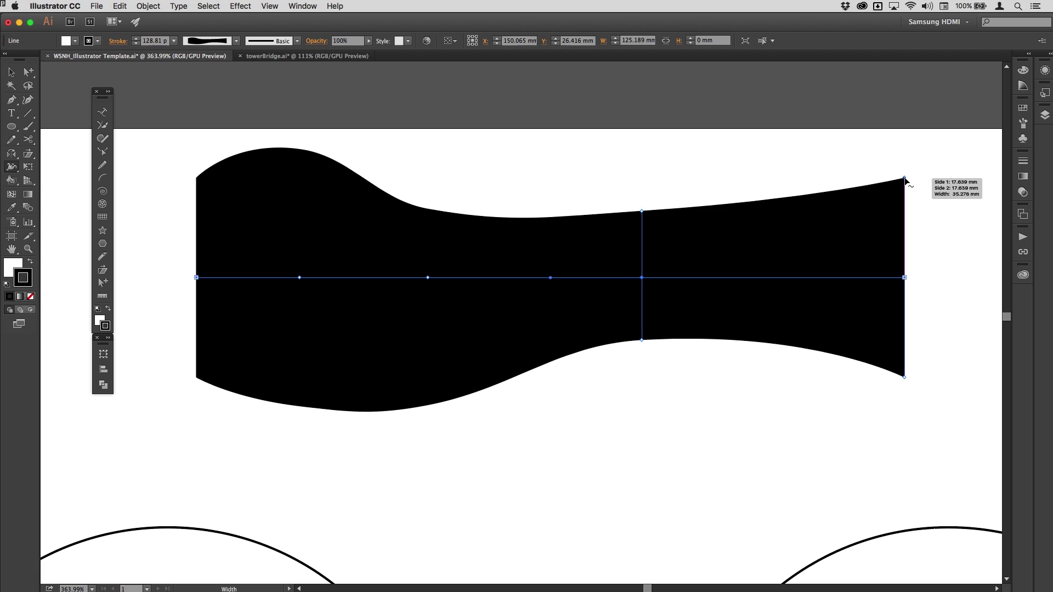
Drag the right and left end width handles inward so both ends taper to points.
{"action": "left_click_drag", "start_coordinate": [905, 179], "coordinate": [913, 277]}
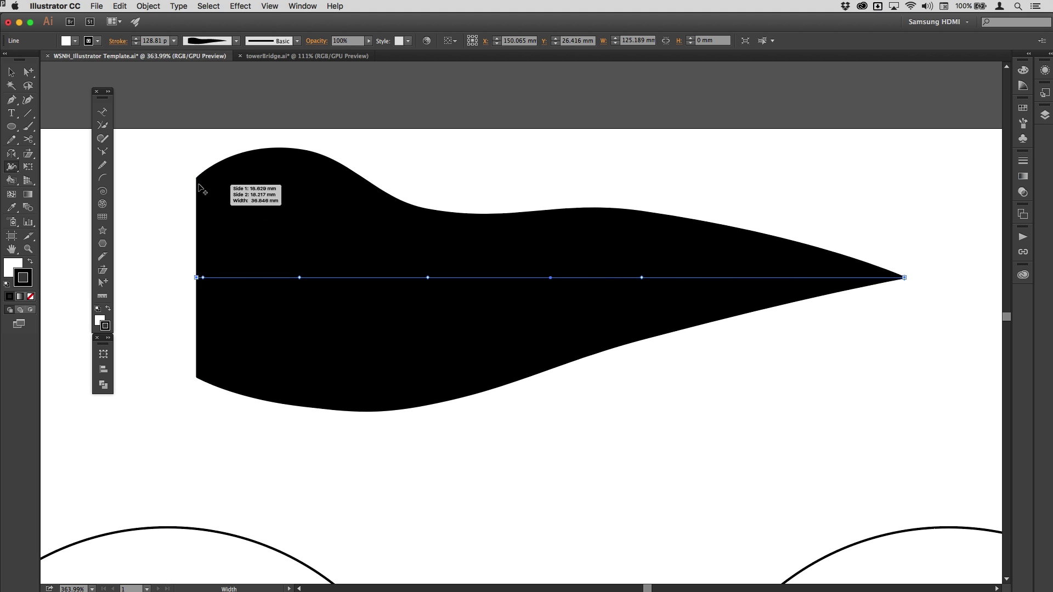
{"action": "left_click_drag", "start_coordinate": [196, 179], "coordinate": [197, 277]}
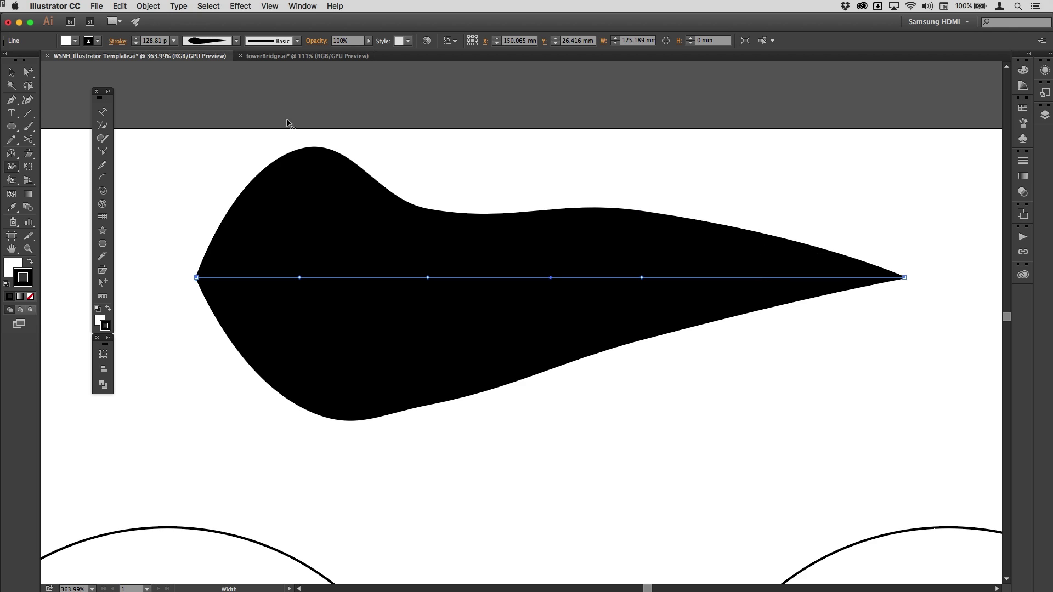
Save the leaf-shaped stroke as a new width profile with its default name.
{"action": "left_click", "coordinate": [237, 41]}
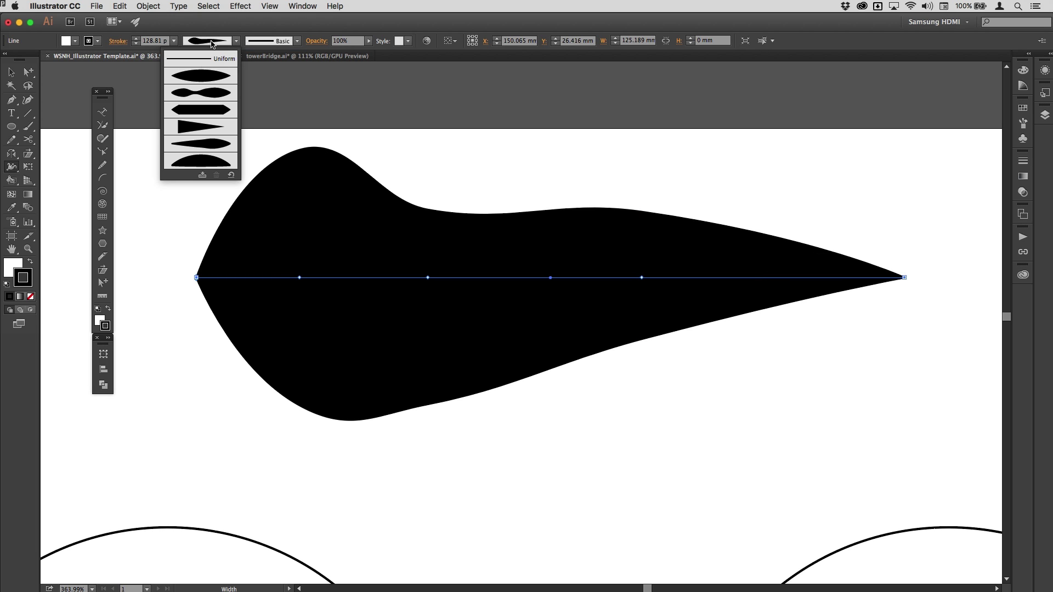
{"action": "left_click", "coordinate": [202, 175]}
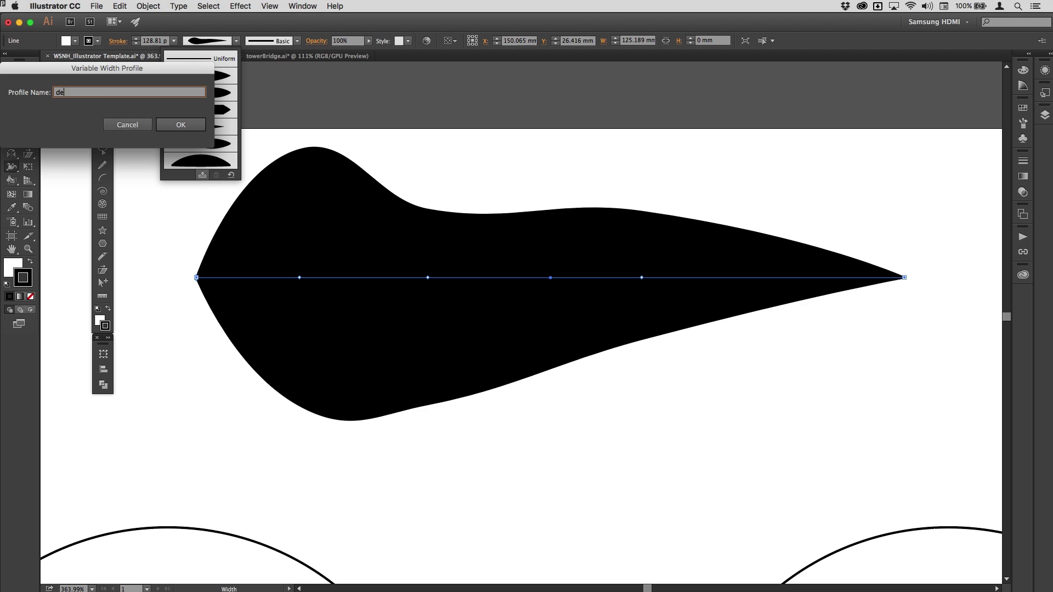
{"action": "key", "text": "Return"}
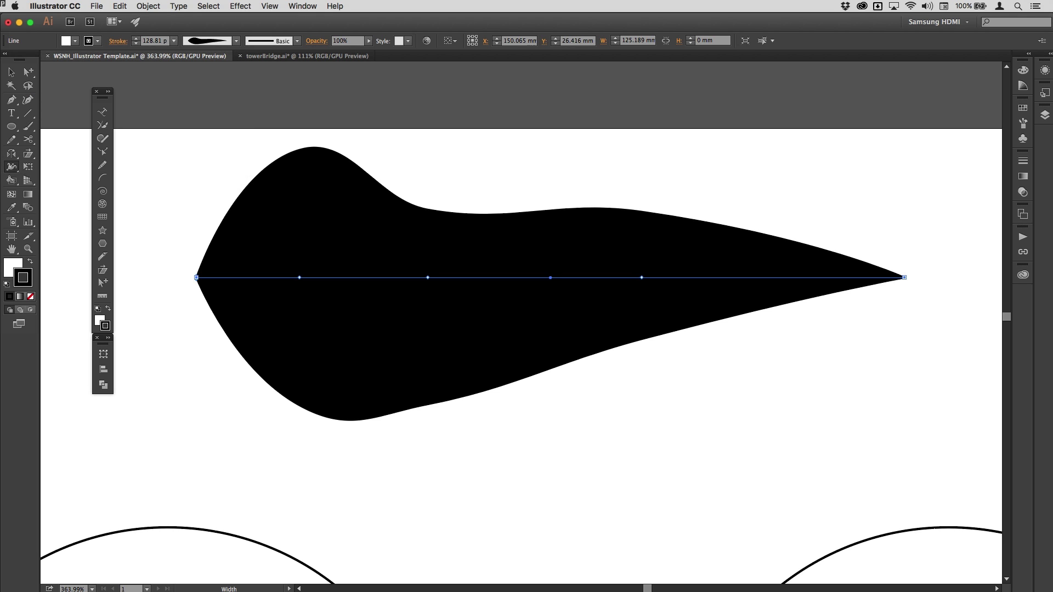
Confirm the new profile appears in the width profile list, then fit the whole artboard in view.
{"action": "left_click", "coordinate": [237, 42]}
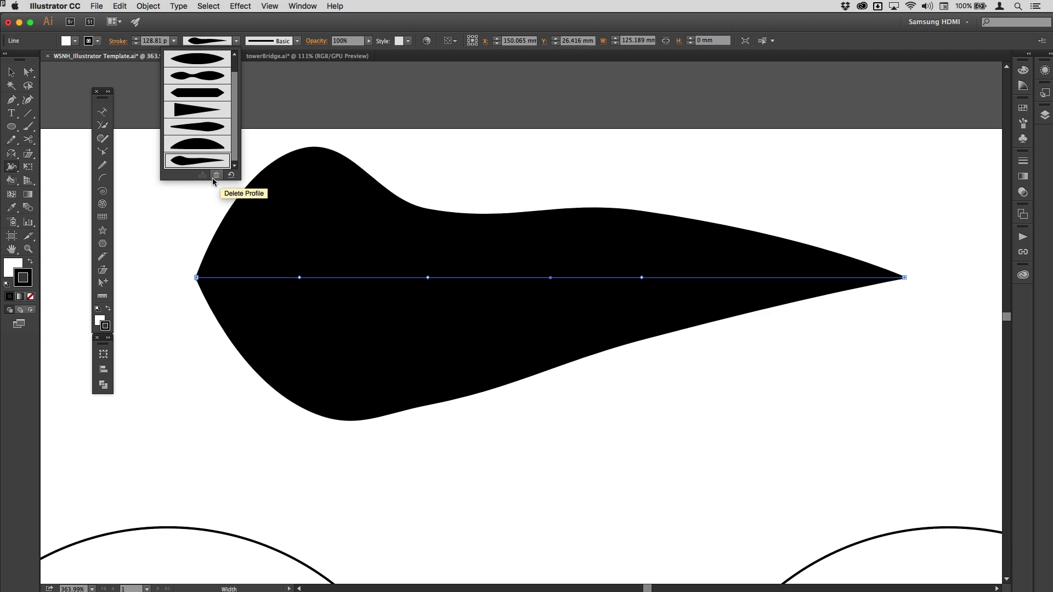
{"action": "left_click", "coordinate": [244, 22]}
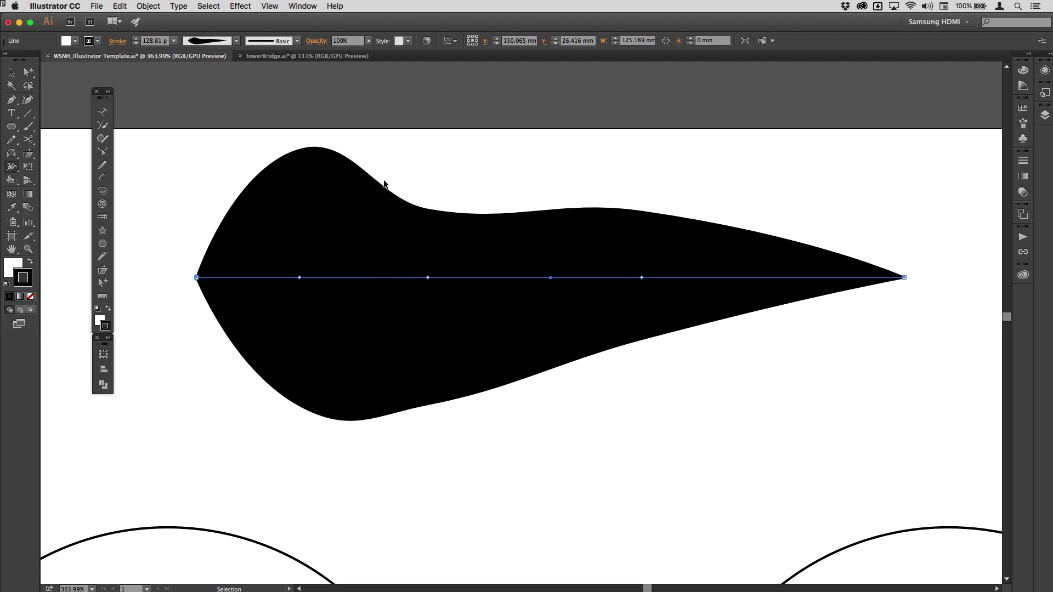
{"action": "key", "text": "super+0"}
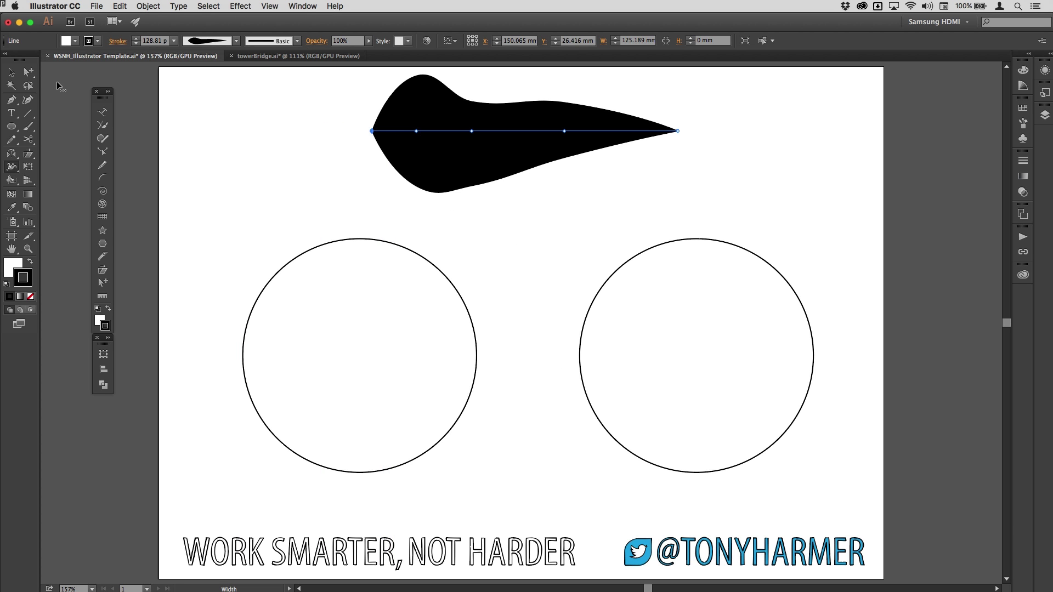
Apply the saved leaf-shaped width profile to the left circle's stroke, then deselect it.
{"action": "key", "text": "v"}
{"action": "left_click", "coordinate": [334, 241]}
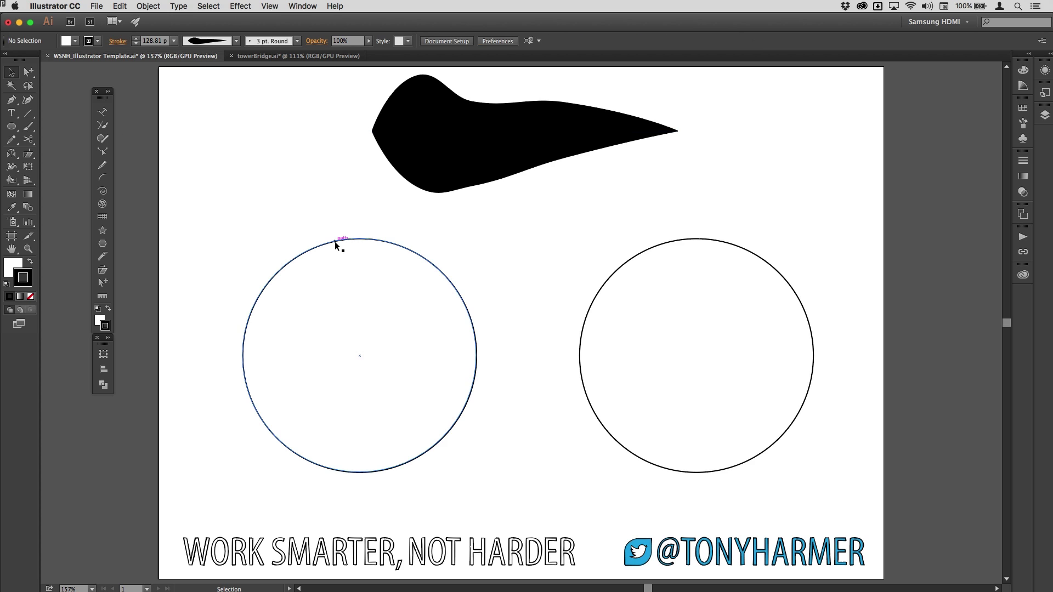
{"action": "left_click", "coordinate": [237, 41]}
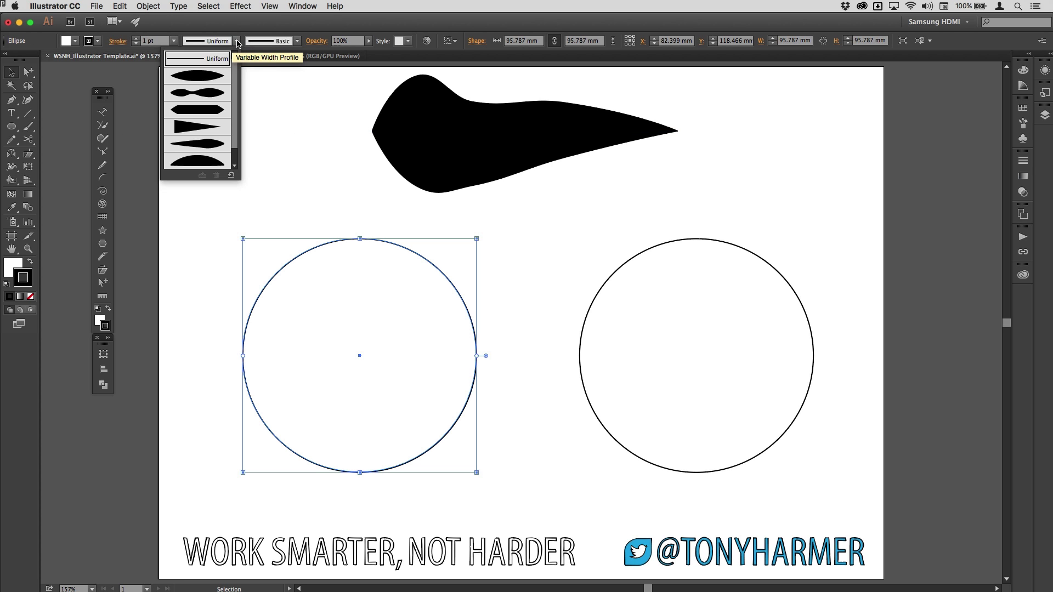
{"action": "scroll", "coordinate": [218, 130], "scroll_direction": "down", "scroll_amount": 1}
{"action": "left_click", "coordinate": [188, 161]}
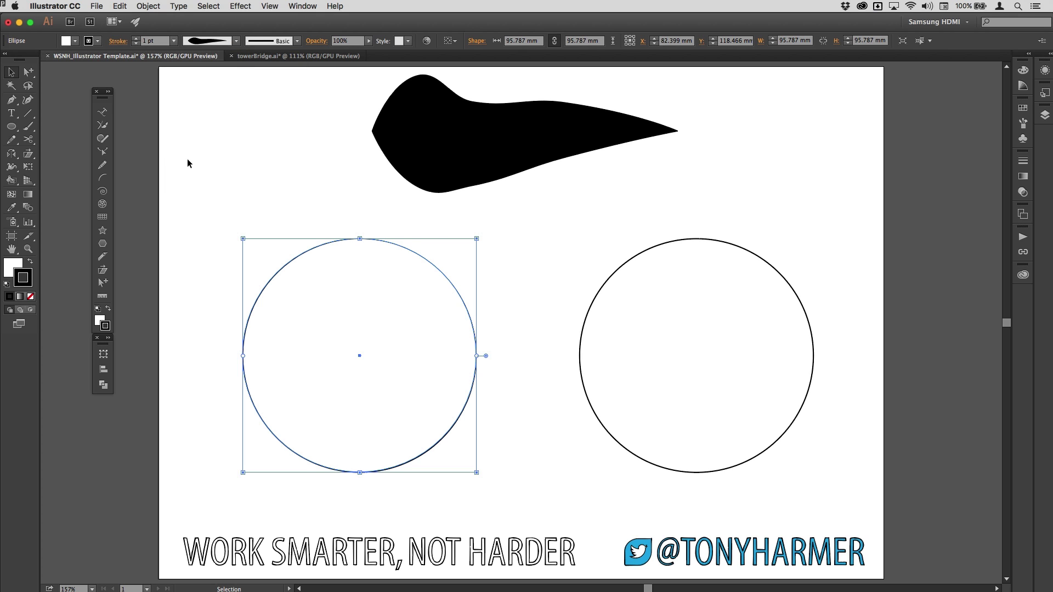
{"action": "left_click", "coordinate": [510, 292]}
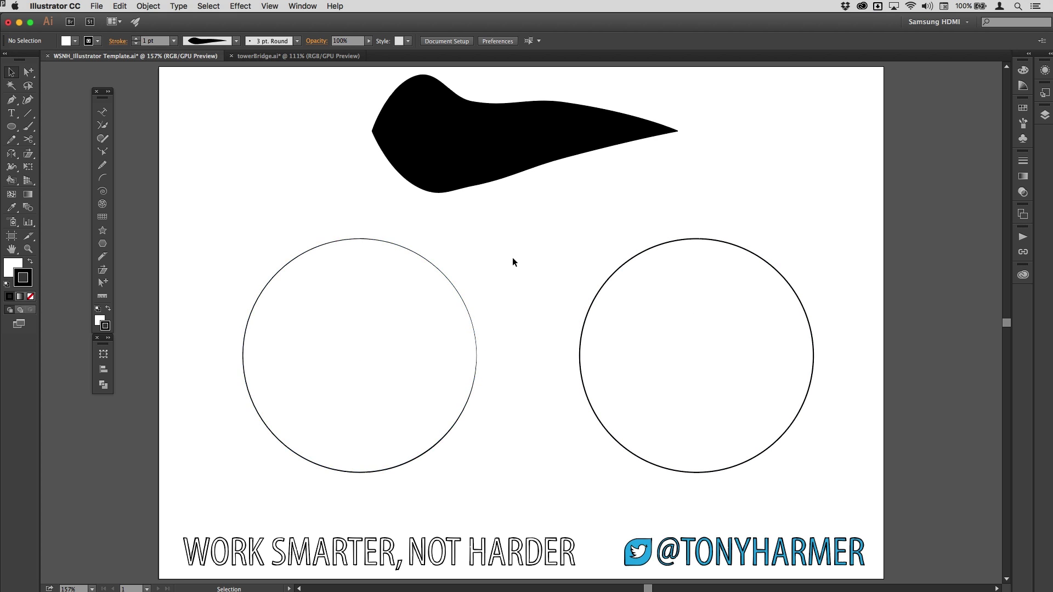
Apply the custom tapered width profile to the right circle's stroke.
{"action": "left_click", "coordinate": [652, 248]}
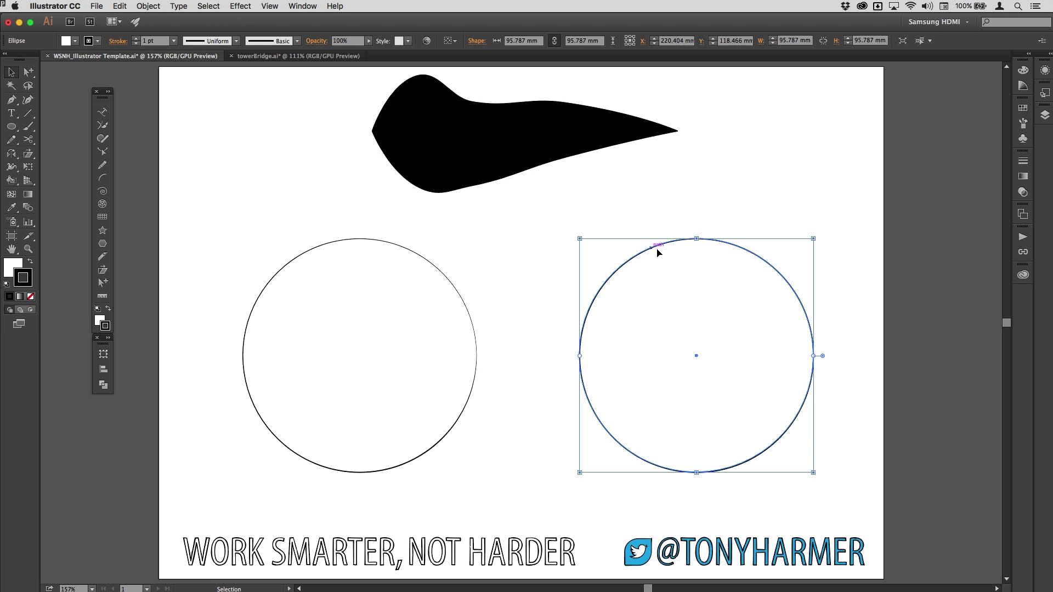
{"action": "left_click", "coordinate": [235, 40]}
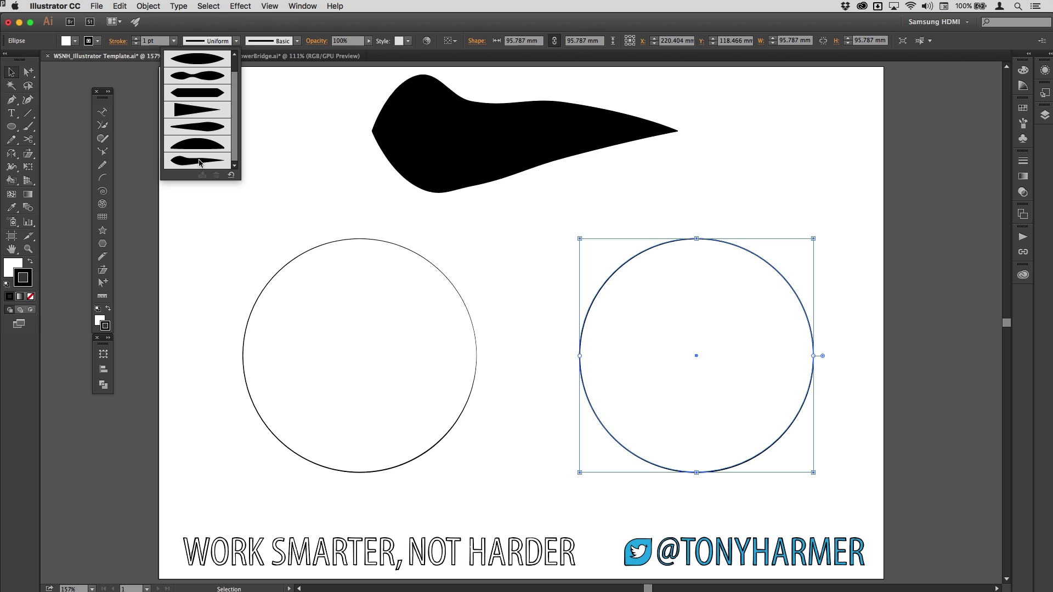
{"action": "left_click", "coordinate": [195, 164]}
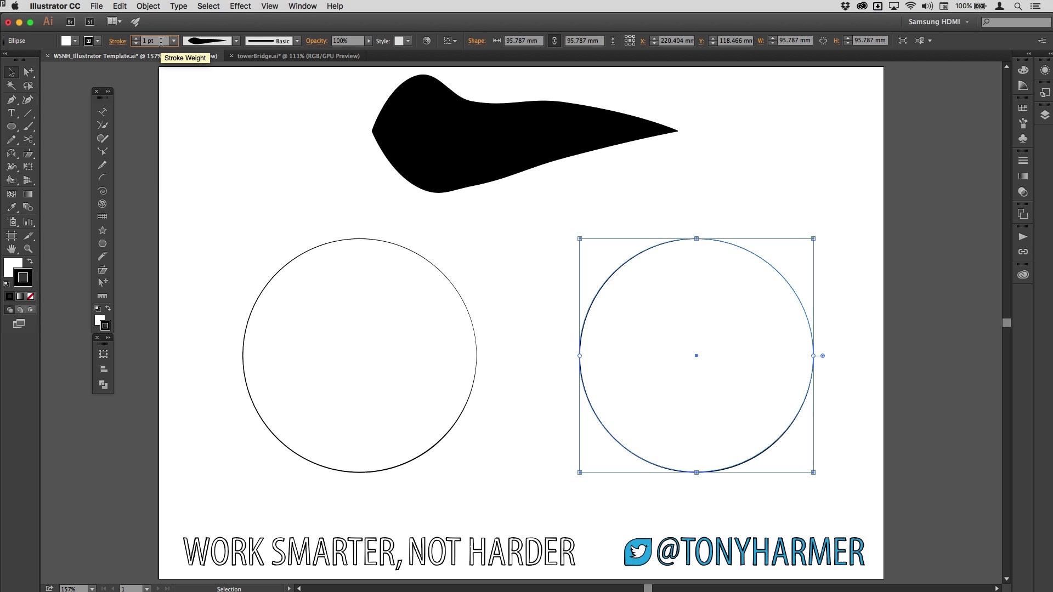
Raise the right circle's stroke weight to 60 pt, deselect it, and pan the artwork.
{"action": "key", "text": "Up"}
{"action": "key", "text": "Up"}
{"action": "key", "text": "Up"}
{"action": "key", "text": "Up"}
{"action": "key", "text": "Up"}
{"action": "key", "text": "Up"}
{"action": "key", "text": "Up"}
{"action": "key", "text": "Up"}
{"action": "key", "text": "Up"}
{"action": "key", "text": "Up"}
{"action": "key", "text": "Up"}
{"action": "key", "text": "Up"}
{"action": "key", "text": "Up"}
{"action": "key", "text": "Up"}
{"action": "key", "text": "Up"}
{"action": "key", "text": "Up"}
{"action": "key", "text": "Up"}
{"action": "key", "text": "Up"}
{"action": "key", "text": "Up"}
{"action": "key", "text": "Up"}
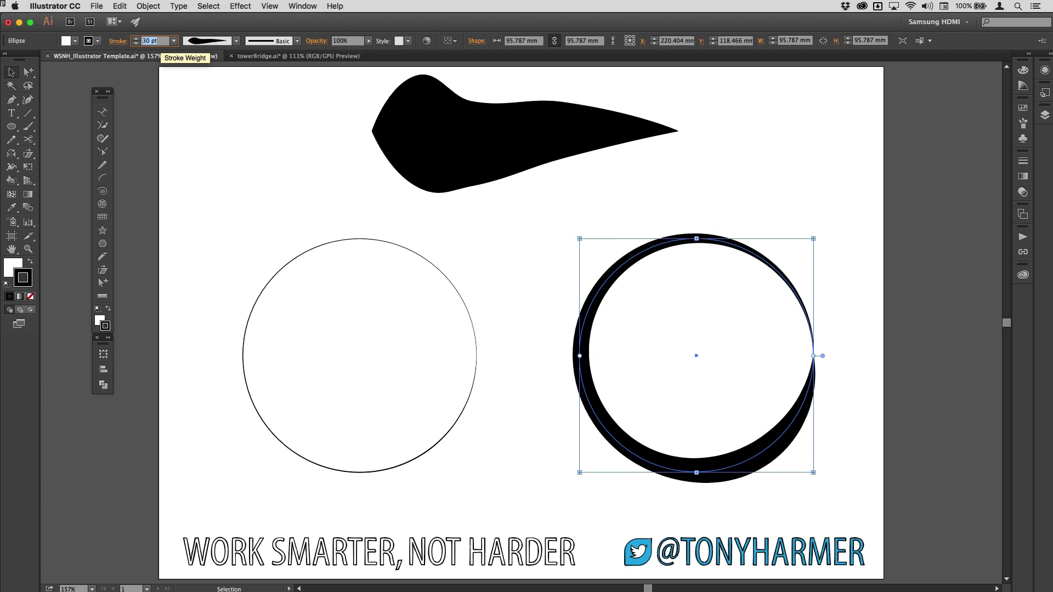
{"action": "key", "text": "Down"}
{"action": "key", "text": "Down"}
{"action": "key", "text": "Down"}
{"action": "key", "text": "Down"}
{"action": "key", "text": "Down"}
{"action": "key", "text": "Down"}
{"action": "key", "text": "Down"}
{"action": "key", "text": "Down"}
{"action": "key", "text": "Down"}
{"action": "key", "text": "Down"}
{"action": "key", "text": "Down"}
{"action": "key", "text": "Down"}
{"action": "key", "text": "Down"}
{"action": "key", "text": "Up"}
{"action": "key", "text": "Up"}
{"action": "key", "text": "Up"}
{"action": "key", "text": "Up"}
{"action": "key", "text": "Up"}
{"action": "key", "text": "Up"}
{"action": "key", "text": "Up"}
{"action": "key", "text": "Up"}
{"action": "key", "text": "Up"}
{"action": "key", "text": "Up"}
{"action": "key", "text": "Up"}
{"action": "key", "text": "Up"}
{"action": "key", "text": "Up"}
{"action": "key", "text": "Up"}
{"action": "key", "text": "Up"}
{"action": "key", "text": "Up"}
{"action": "key", "text": "Up"}
{"action": "key", "text": "Up"}
{"action": "key", "text": "Up"}
{"action": "key", "text": "Up"}
{"action": "scroll", "coordinate": [596, 229], "scroll_direction": "up", "scroll_amount": 3}
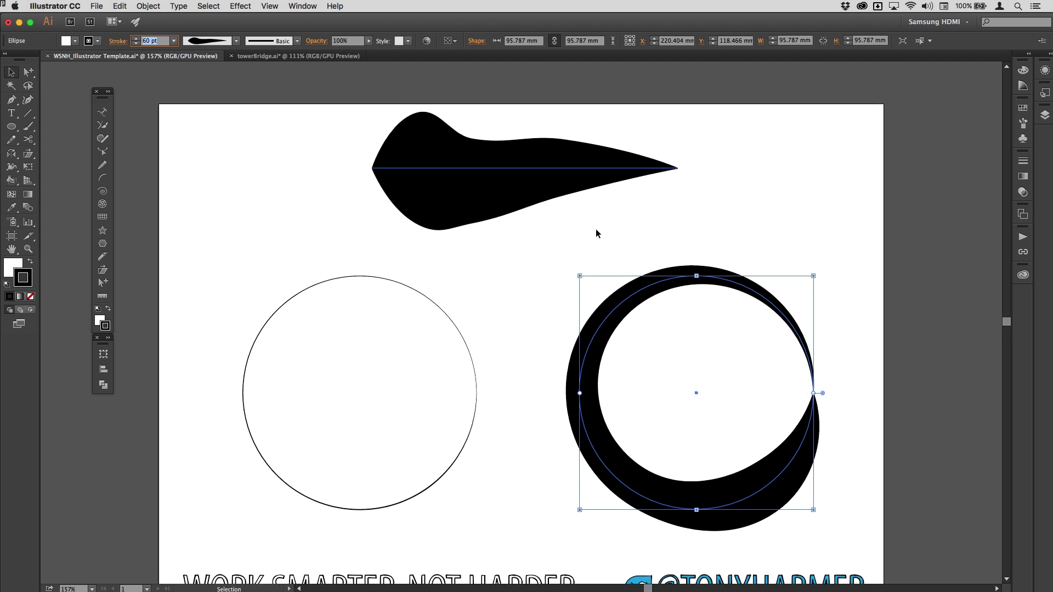
{"action": "left_click", "coordinate": [640, 266]}
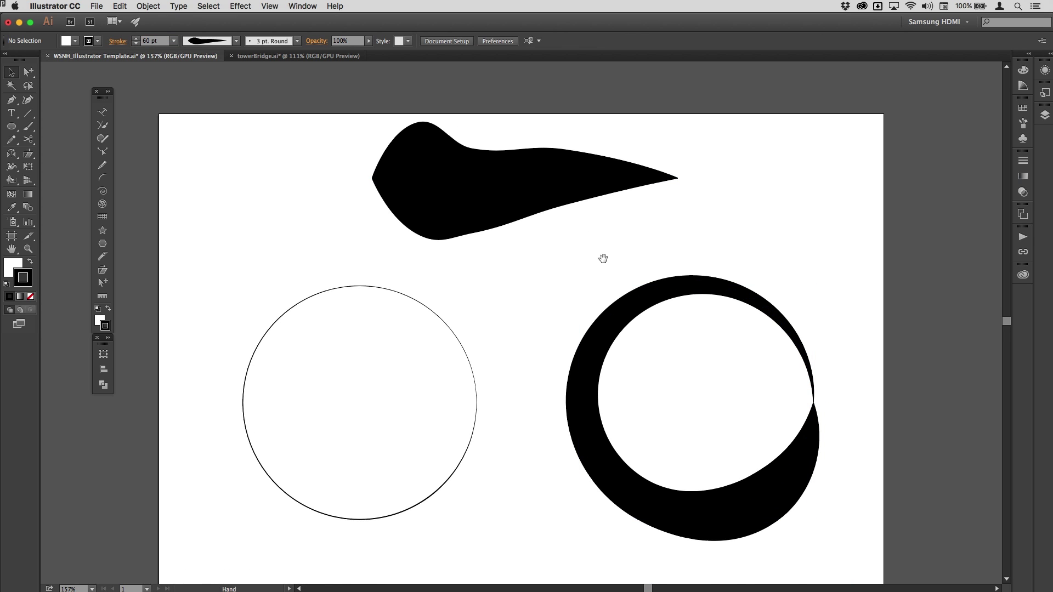
{"action": "left_click_drag", "start_coordinate": [603, 258], "coordinate": [594, 237]}
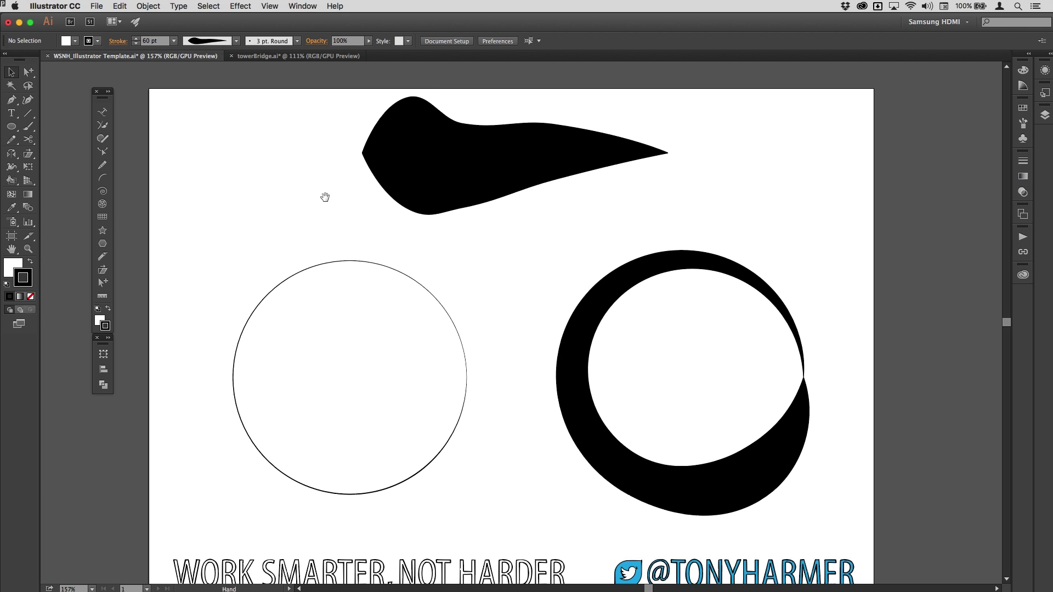
{"action": "left_click_drag", "start_coordinate": [324, 197], "coordinate": [317, 176]}
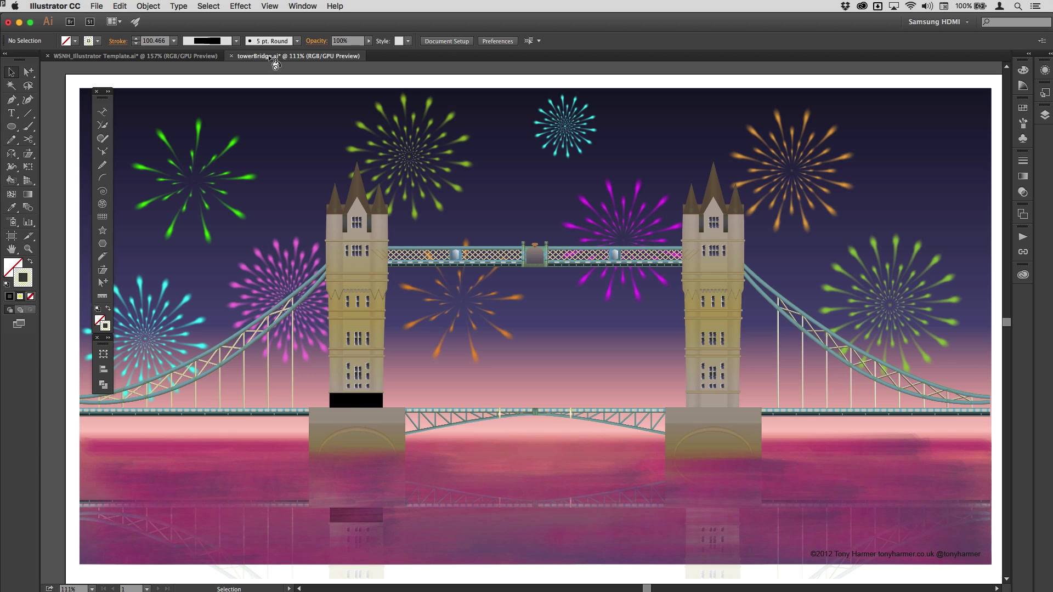
{"action": "key", "text": "alt"}
{"action": "key", "text": "super+y"}
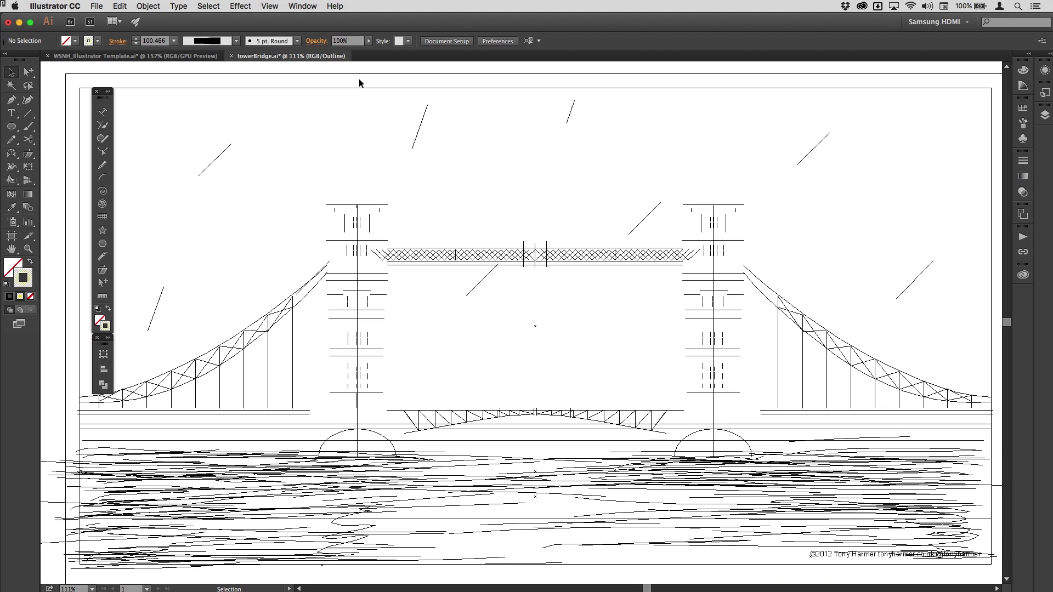
{"action": "scroll", "coordinate": [361, 91], "scroll_direction": "up", "scroll_amount": 1}
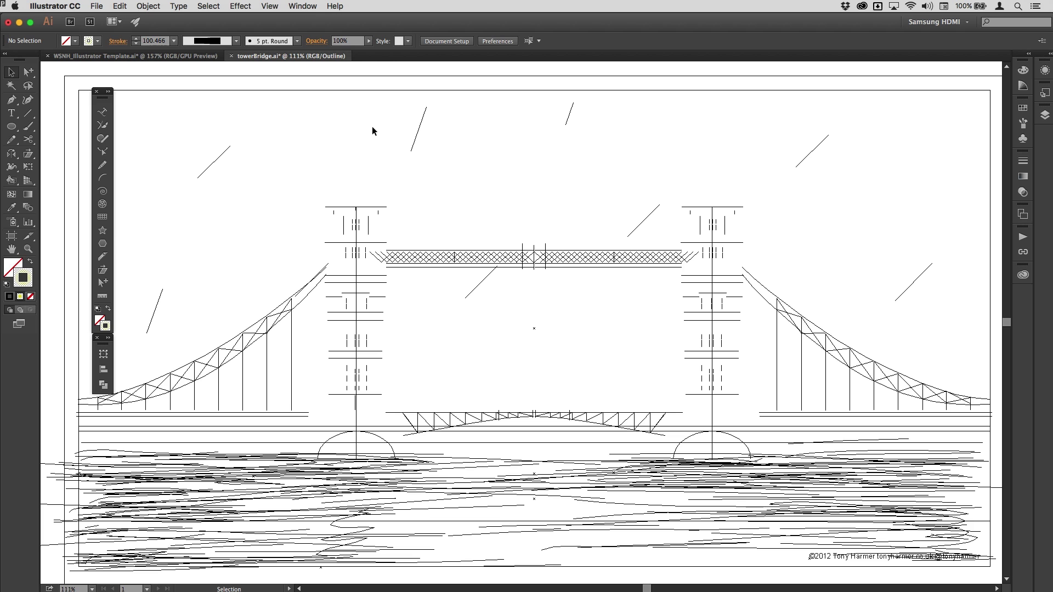
{"action": "key", "text": "super"}
{"action": "key", "text": "super+y"}
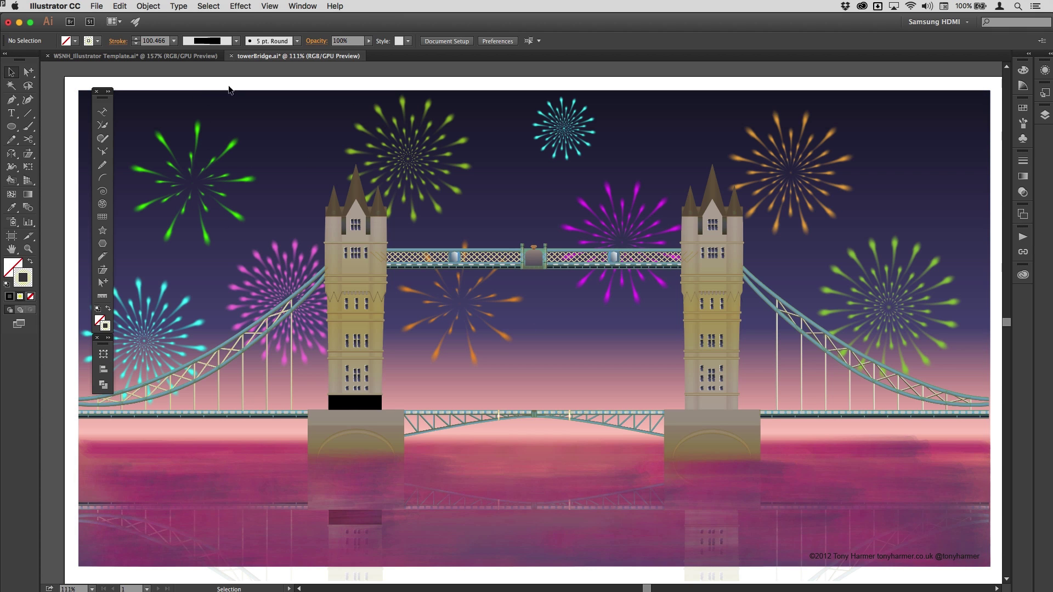
Switch back to the WSNH_Illustrator Template.ai document showing the tapered shape and circles.
{"action": "left_click", "coordinate": [154, 59]}
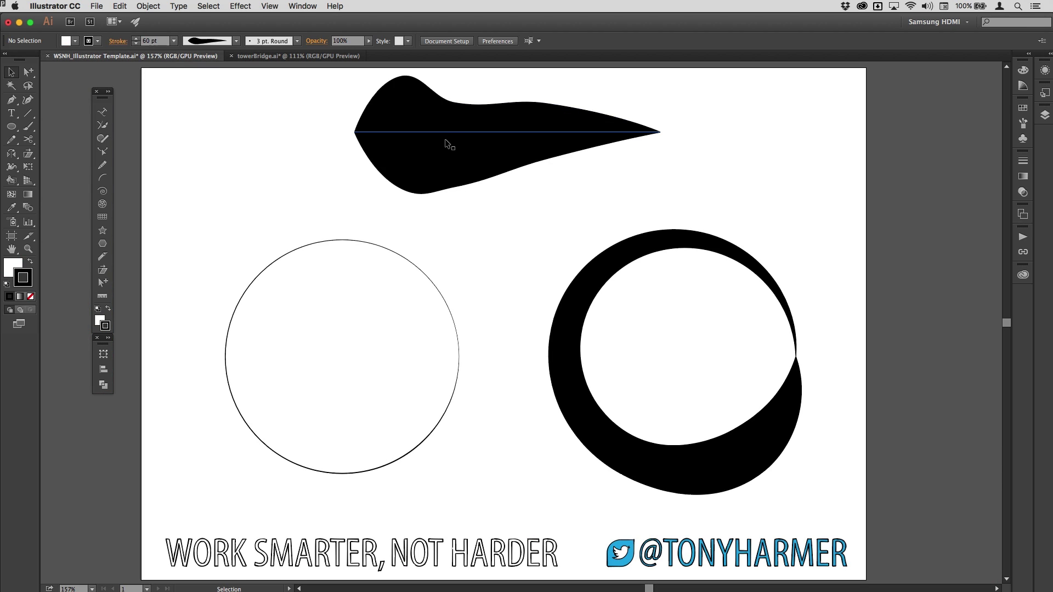